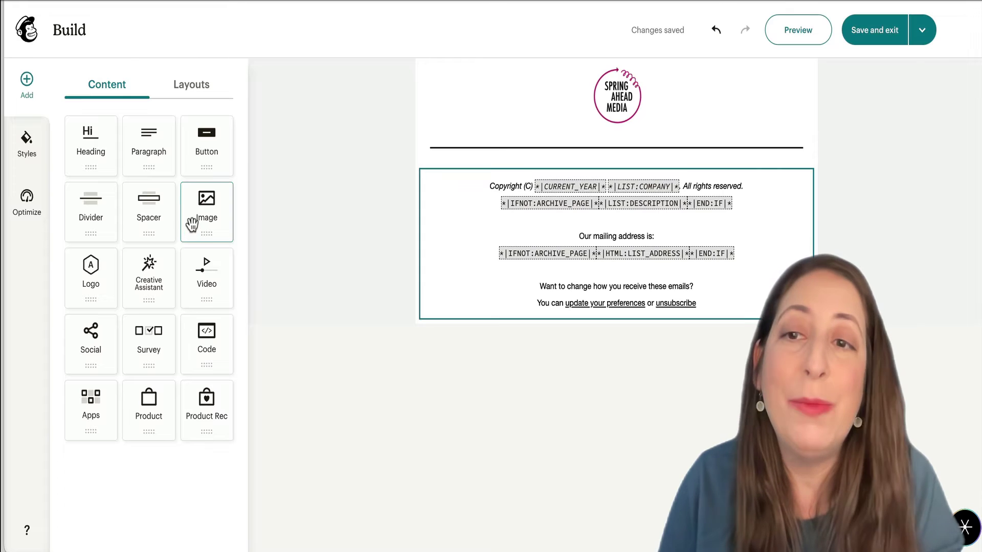
Step: Insert the 'Don't use Full, use Center instead' library image above the divider at full width
{"action": "left_click_drag", "start_coordinate": [191, 223], "coordinate": [490, 131]}
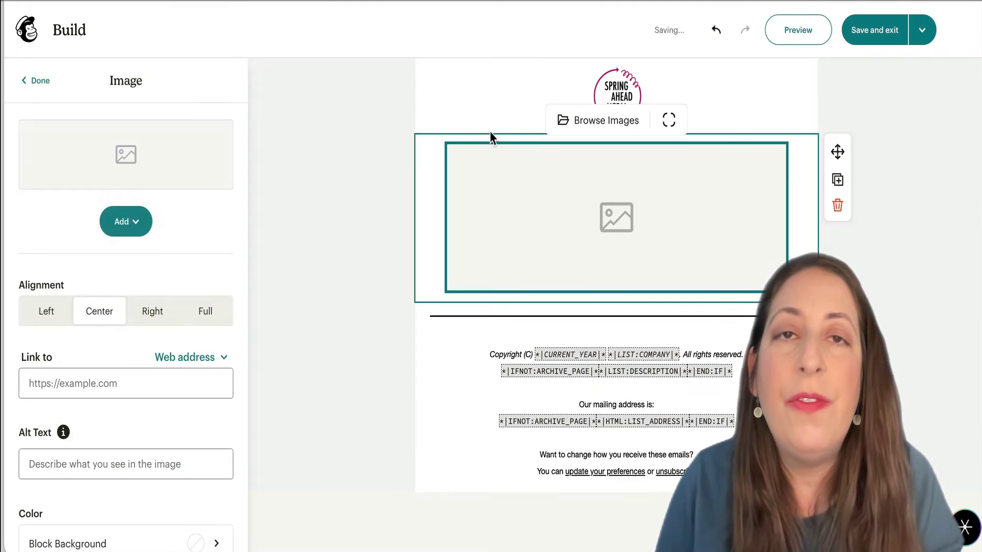
{"action": "left_click", "coordinate": [134, 224]}
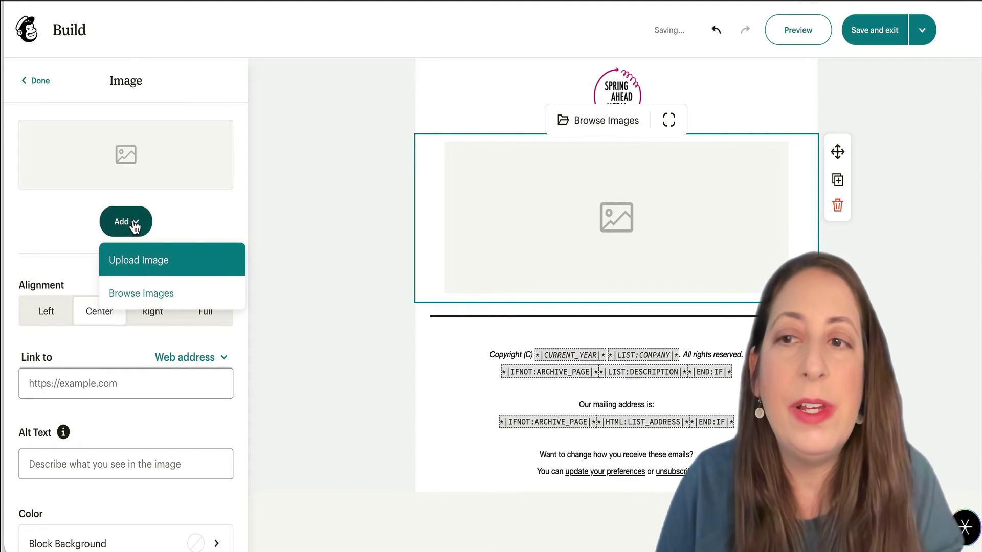
{"action": "left_click", "coordinate": [141, 293]}
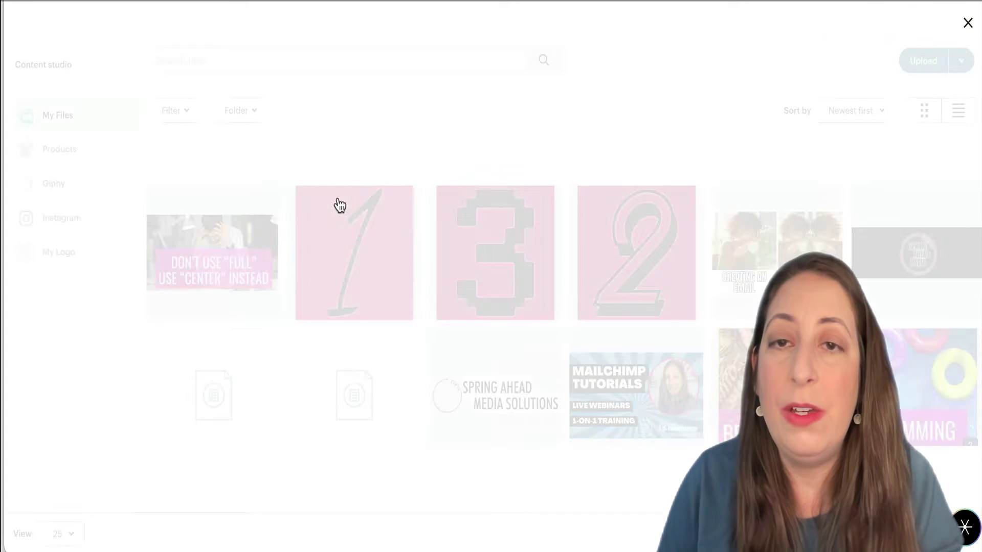
{"action": "double_click", "coordinate": [240, 251]}
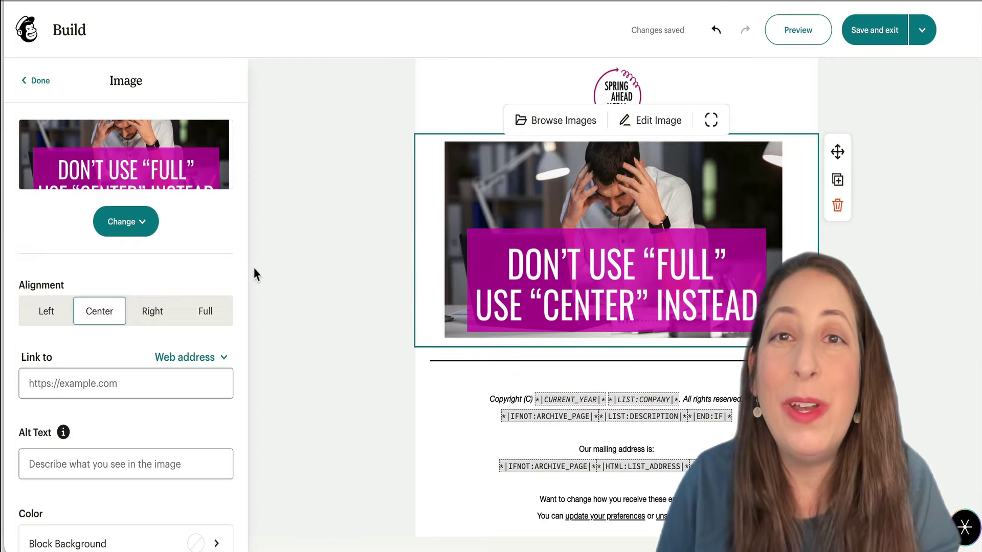
{"action": "left_click", "coordinate": [206, 313]}
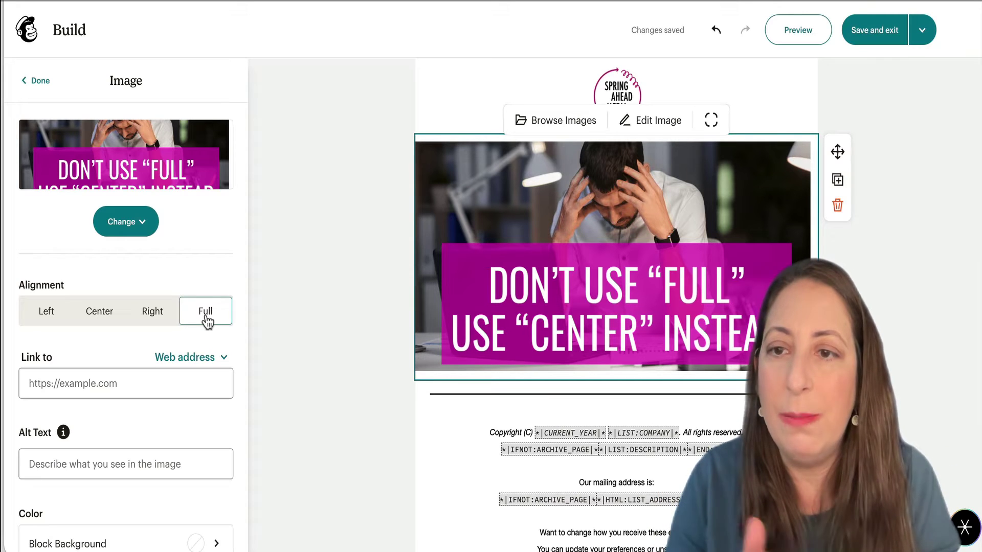
Step: Centre the image, set its padding to 0 on all sides, and give its block a grey background
{"action": "left_click", "coordinate": [100, 316]}
{"action": "scroll", "coordinate": [100, 318], "scroll_direction": "down", "scroll_amount": 5}
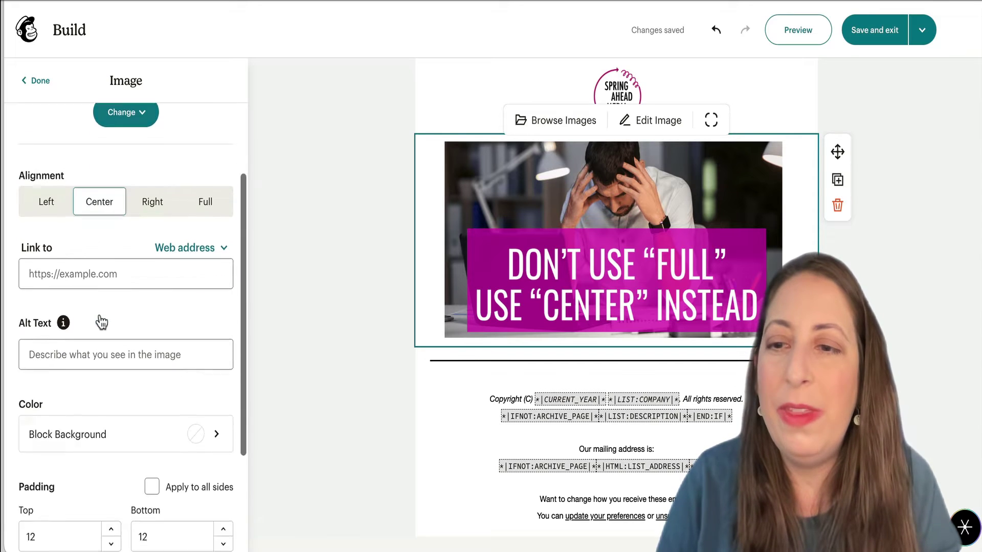
{"action": "left_click", "coordinate": [37, 374]}
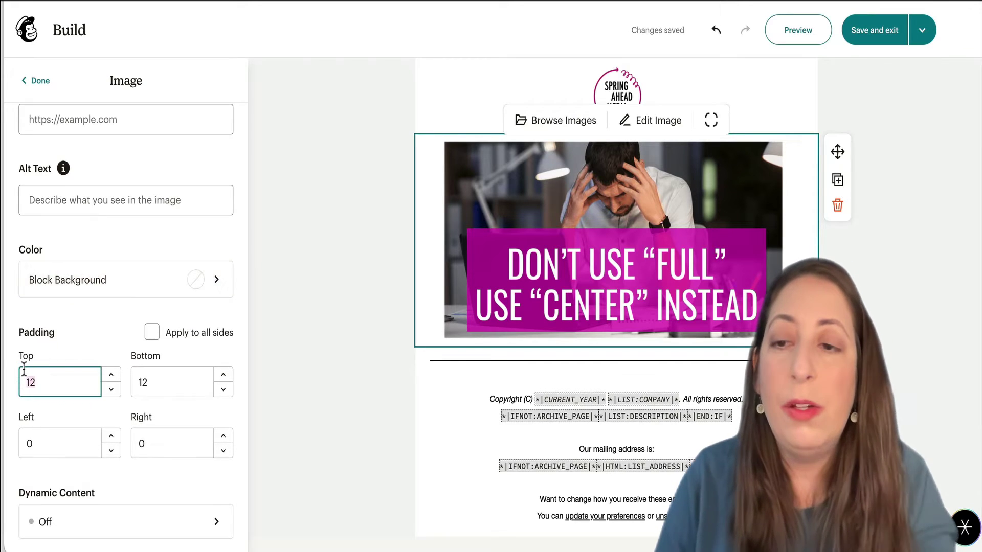
{"action": "key", "text": "BackSpace"}
{"action": "key", "text": "BackSpace"}
{"action": "type", "text": "0"}
{"action": "left_click", "coordinate": [187, 376]}
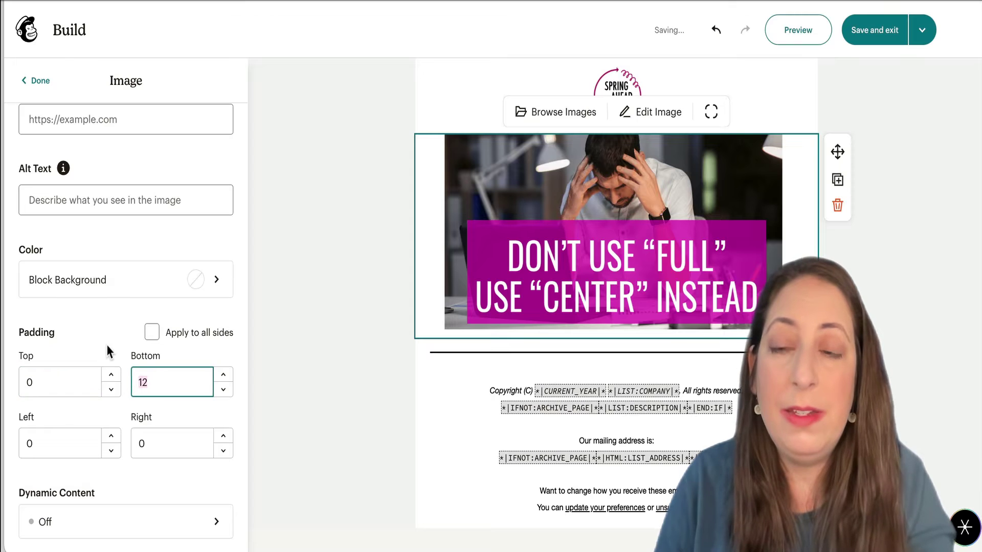
{"action": "key", "text": "BackSpace"}
{"action": "key", "text": "BackSpace"}
{"action": "type", "text": "0"}
{"action": "left_click", "coordinate": [152, 332]}
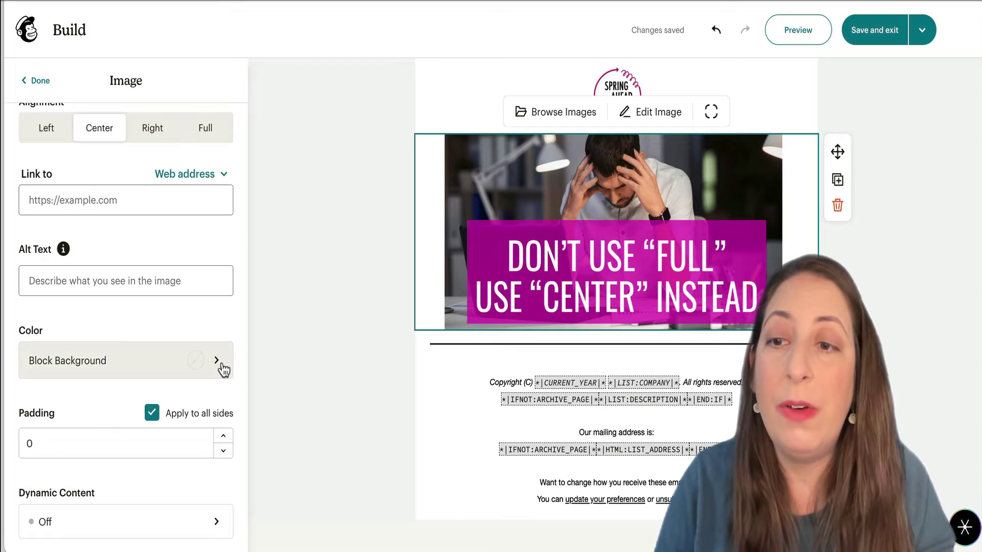
{"action": "left_click", "coordinate": [221, 364]}
{"action": "left_click", "coordinate": [167, 425]}
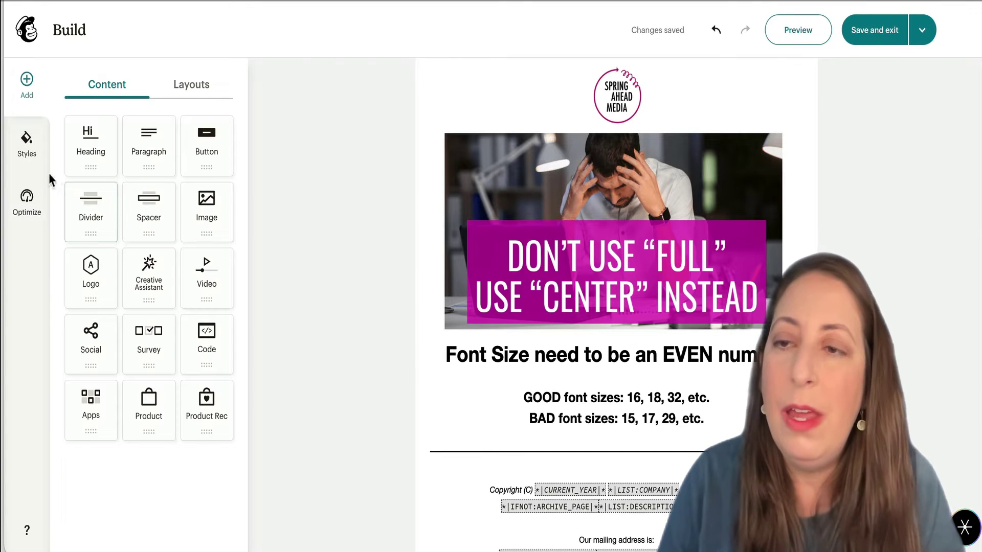
Step: In the global text styles, lower the Heading 1 font size from 31 to 30
{"action": "left_click", "coordinate": [31, 161]}
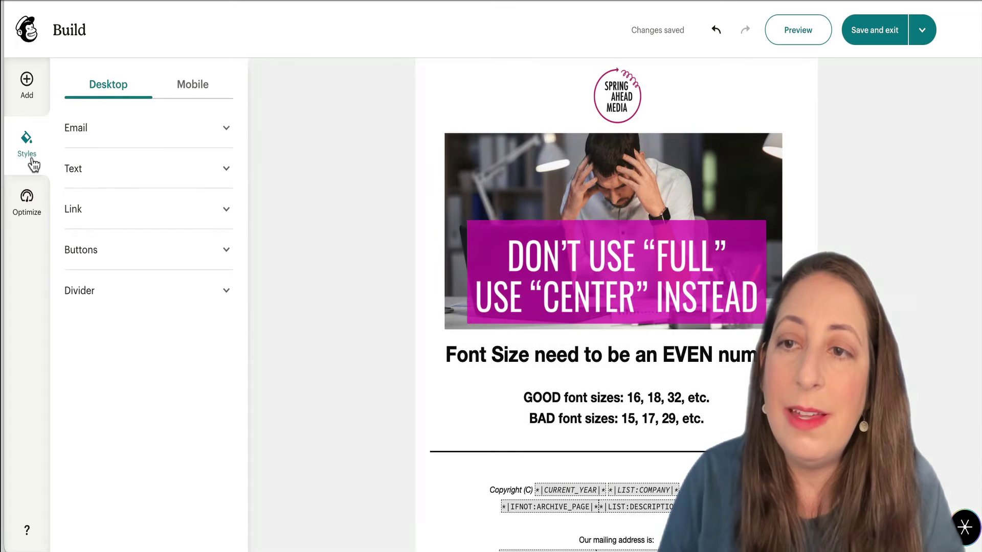
{"action": "left_click", "coordinate": [121, 174]}
{"action": "left_click", "coordinate": [120, 201]}
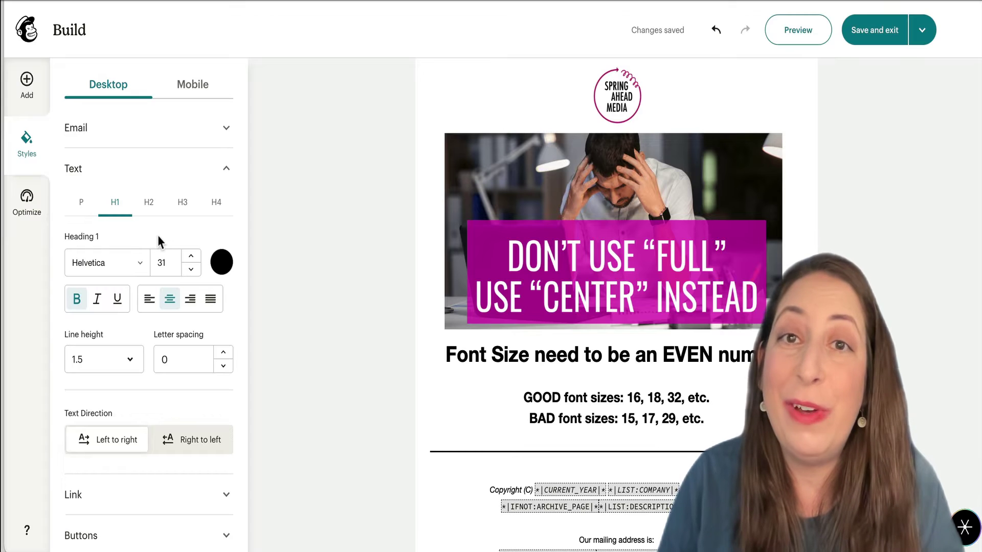
{"action": "left_click", "coordinate": [191, 269]}
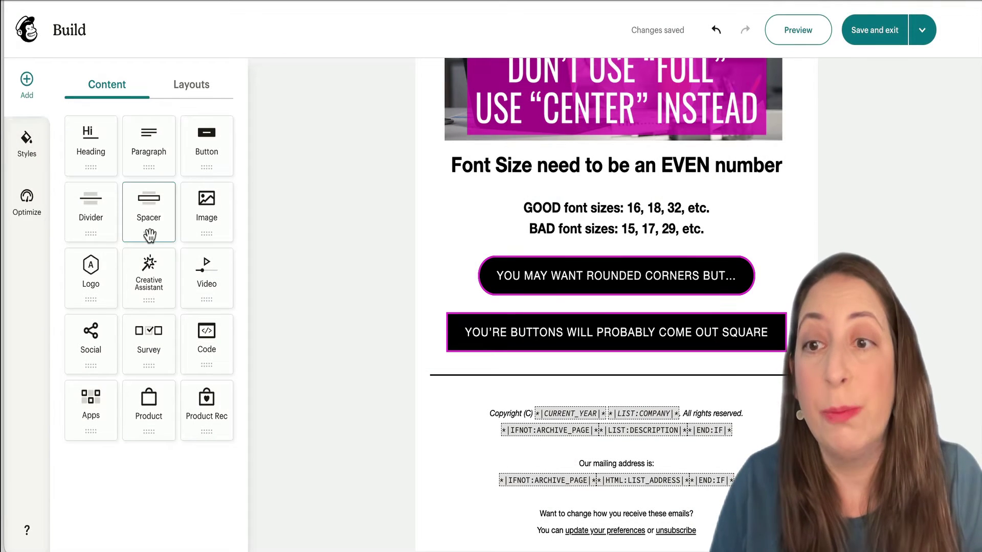
Step: Add a spacer under the square button with a magenta (EE32DC) background, 38px tall
{"action": "left_click_drag", "start_coordinate": [147, 219], "coordinate": [495, 347]}
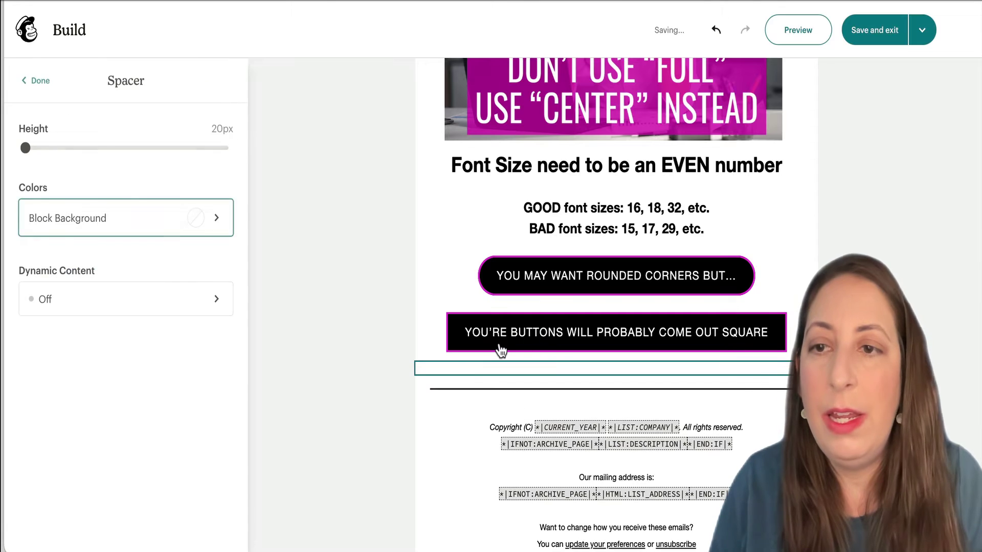
{"action": "left_click", "coordinate": [218, 214]}
{"action": "left_click", "coordinate": [167, 422]}
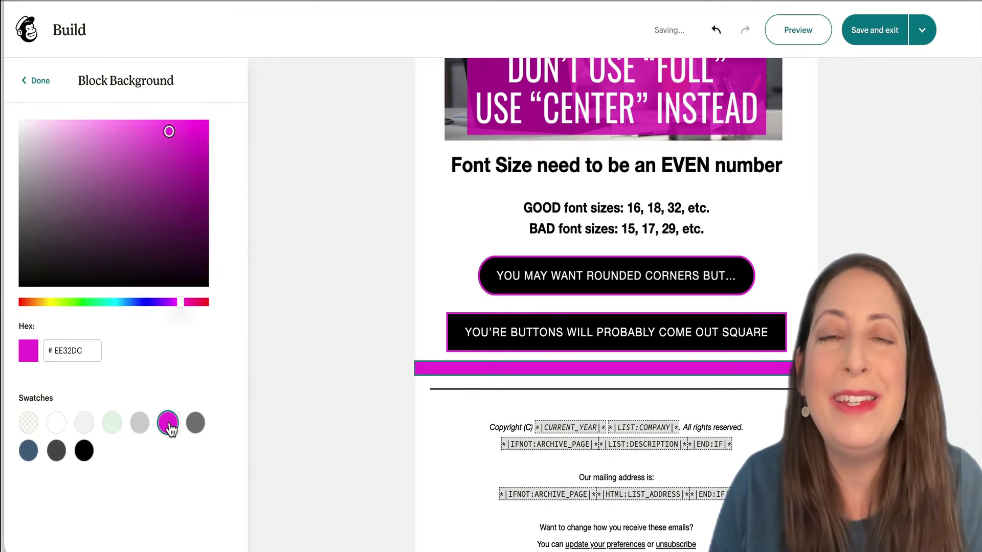
{"action": "left_click", "coordinate": [39, 80]}
{"action": "mouse_move", "coordinate": [35, 157]}
{"action": "left_mouse_down"}
{"action": "mouse_move", "coordinate": [83, 163]}
{"action": "mouse_move", "coordinate": [48, 162]}
{"action": "left_mouse_up"}
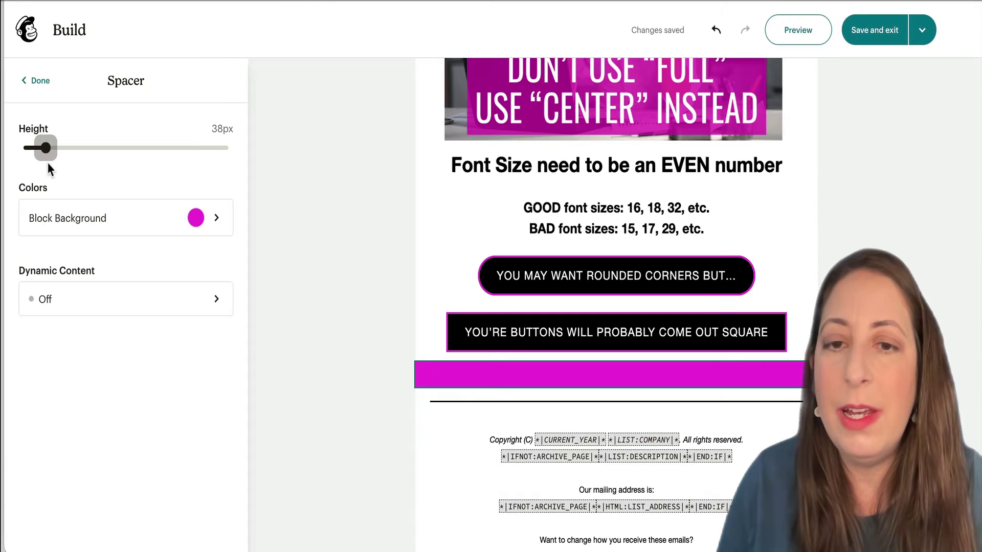
Step: Insert a divider under the magenta spacer and set its line colour to white (FFFFFF)
{"action": "left_click", "coordinate": [349, 247]}
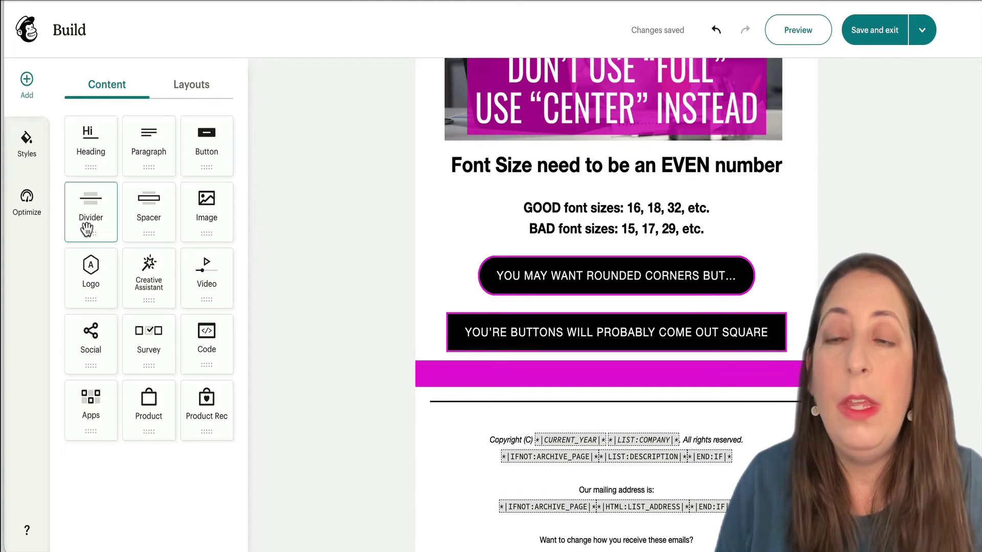
{"action": "left_click_drag", "start_coordinate": [87, 229], "coordinate": [485, 400]}
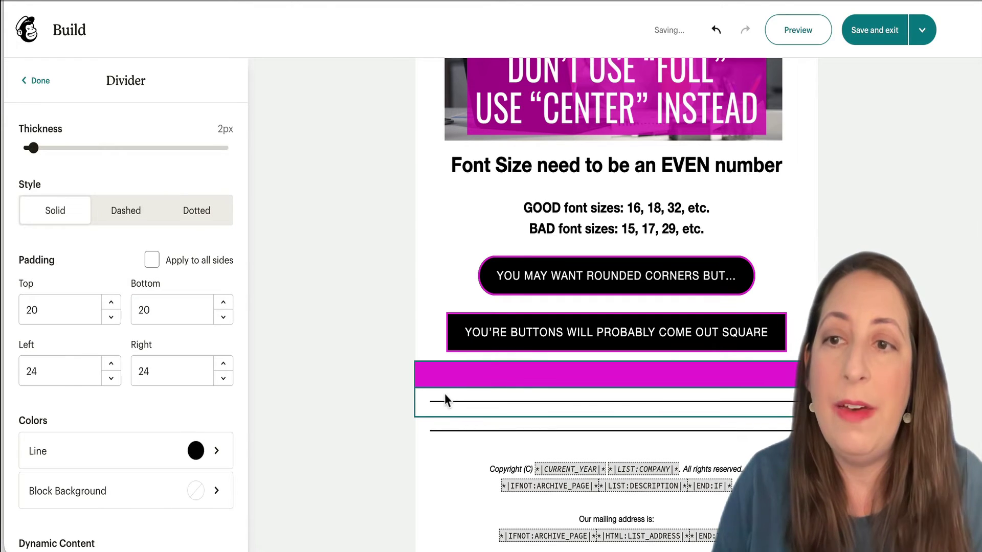
{"action": "left_click", "coordinate": [222, 451]}
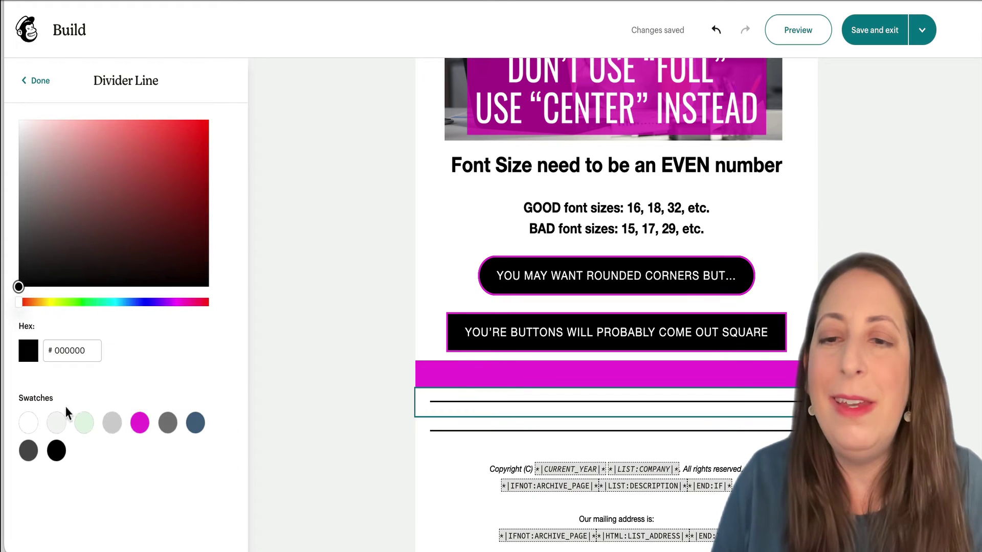
{"action": "left_click", "coordinate": [28, 422]}
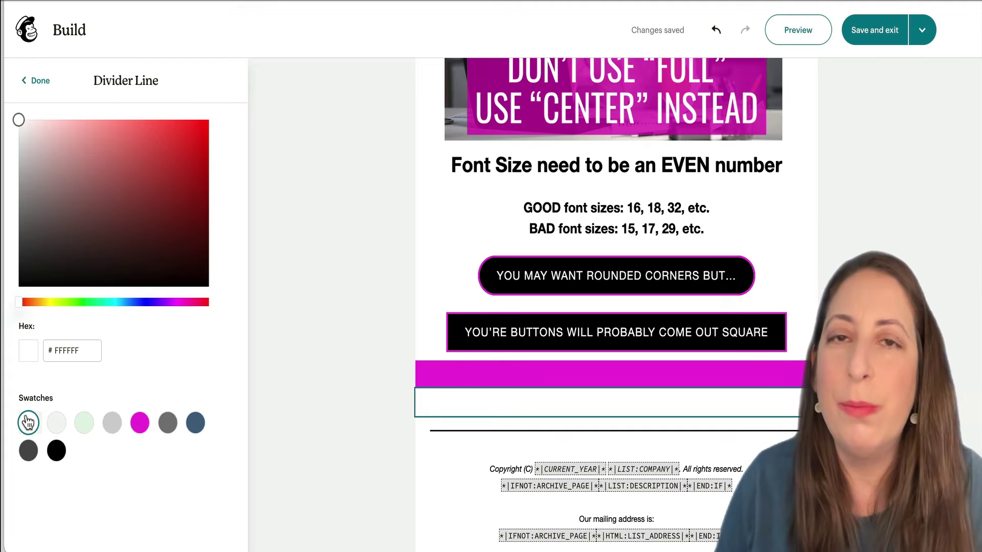
{"action": "left_click", "coordinate": [38, 80]}
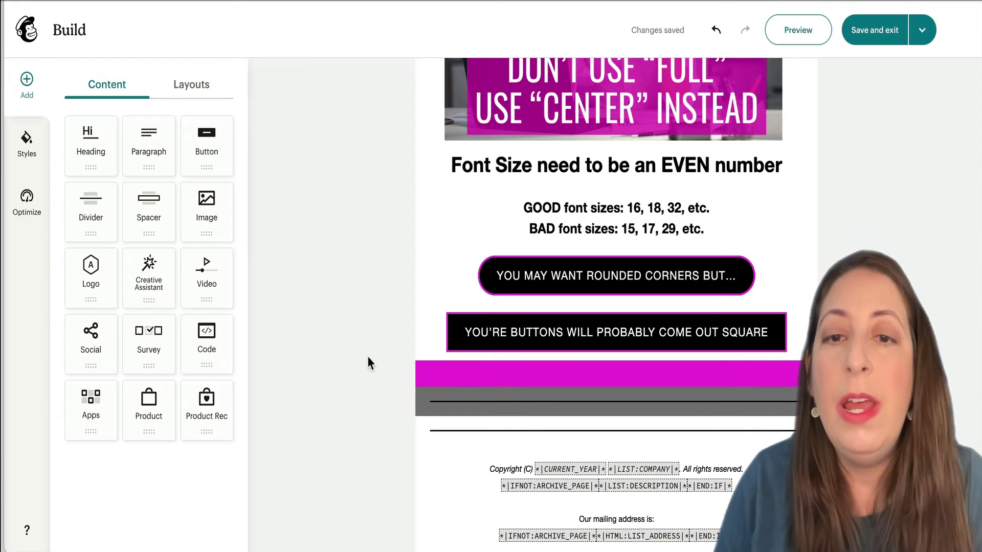
Step: Change the square button's bottom padding from 12 to 40
{"action": "left_click", "coordinate": [424, 345]}
{"action": "scroll", "coordinate": [166, 321], "scroll_direction": "down", "scroll_amount": 7}
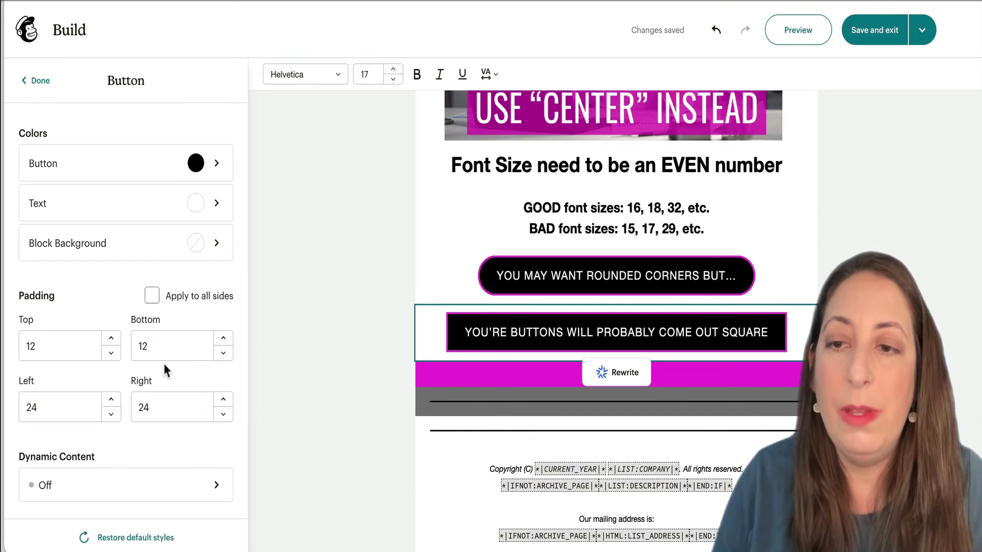
{"action": "double_click", "coordinate": [165, 345]}
{"action": "type", "text": "40"}
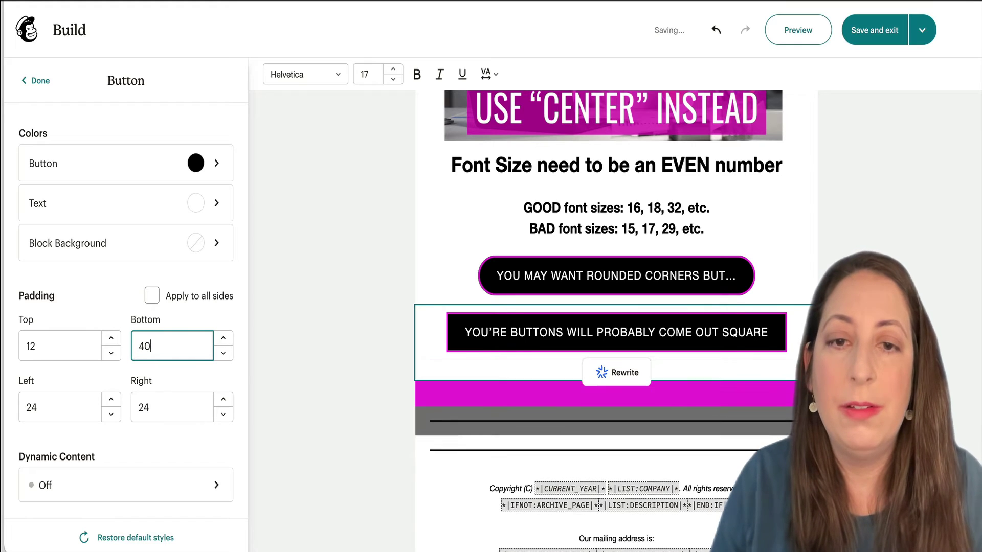
{"action": "left_click", "coordinate": [352, 339]}
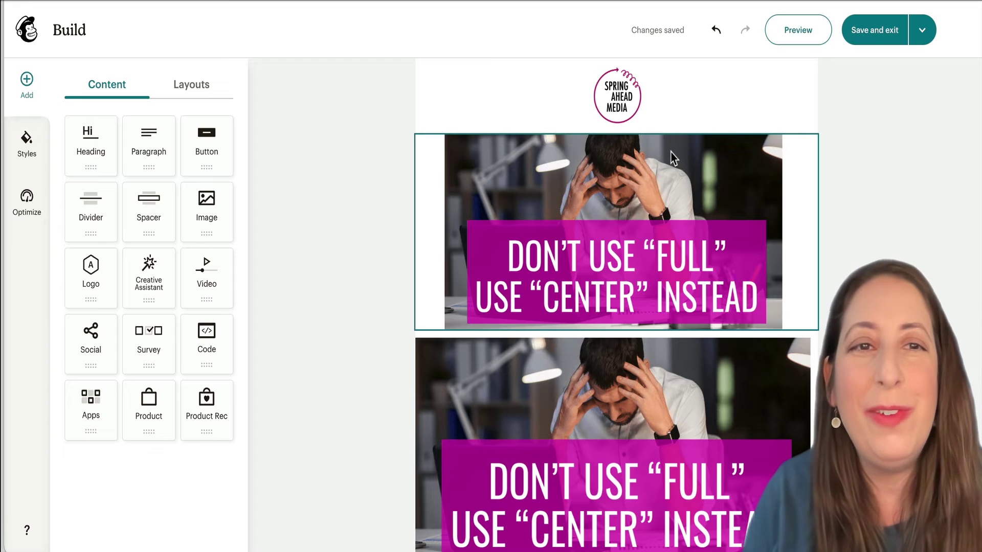
{"action": "scroll", "coordinate": [721, 265], "scroll_direction": "down", "scroll_amount": 3}
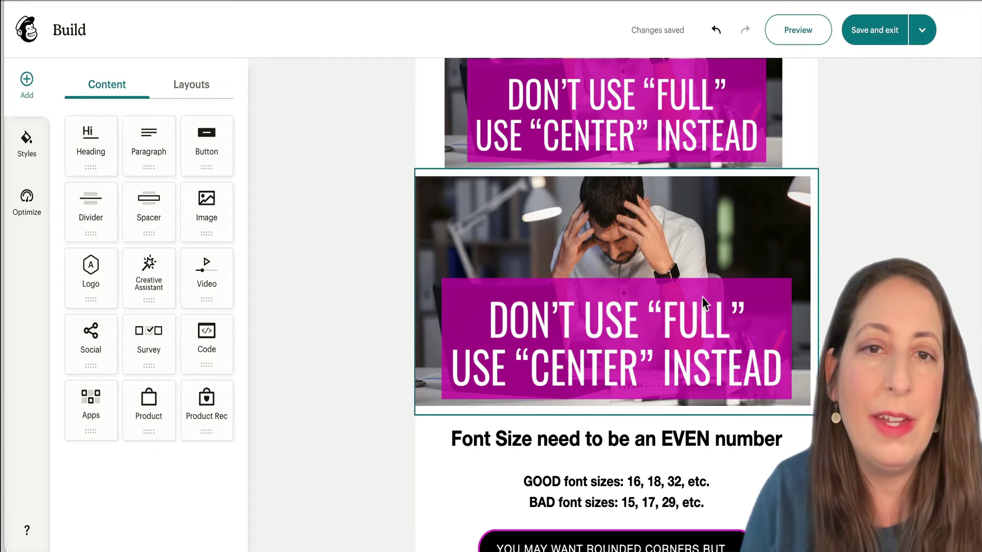
{"action": "scroll", "coordinate": [703, 302], "scroll_direction": "up", "scroll_amount": 3}
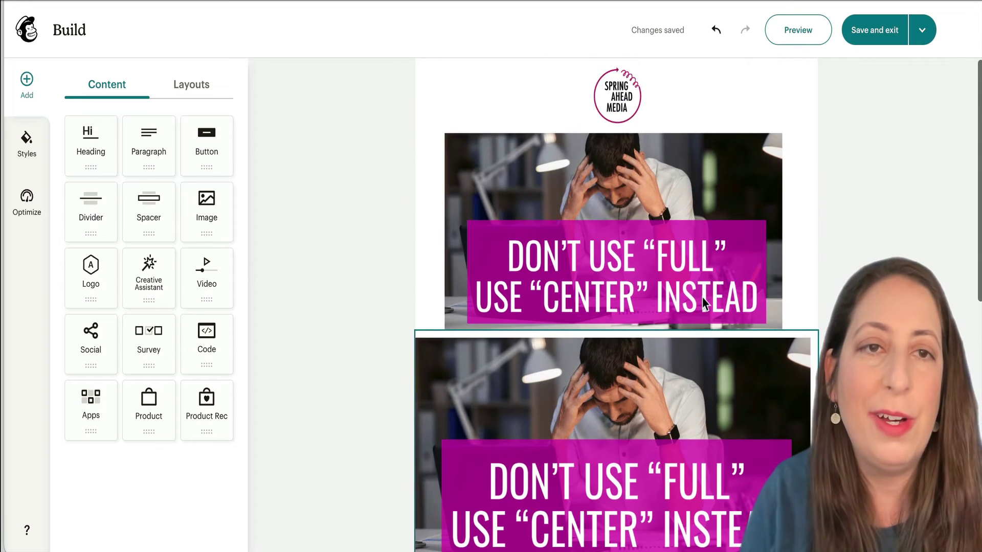
{"action": "left_click", "coordinate": [796, 32]}
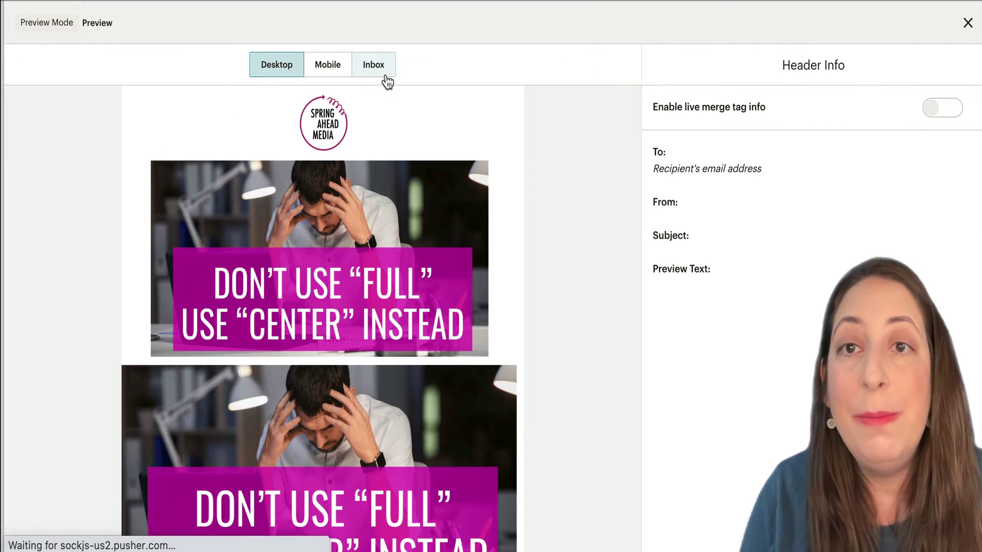
Step: Go to Inbox Preview and begin selecting email clients
{"action": "left_click", "coordinate": [384, 72]}
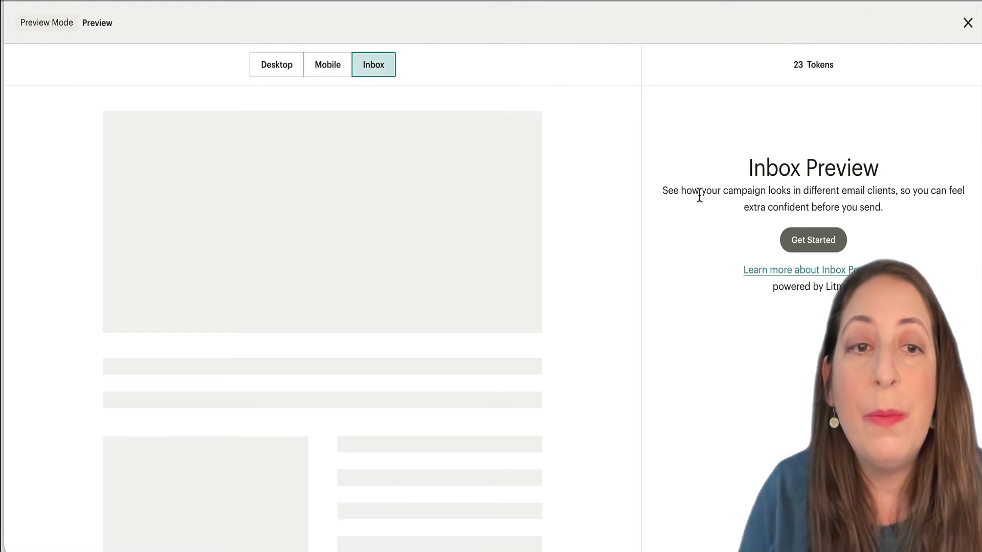
{"action": "left_click", "coordinate": [825, 247]}
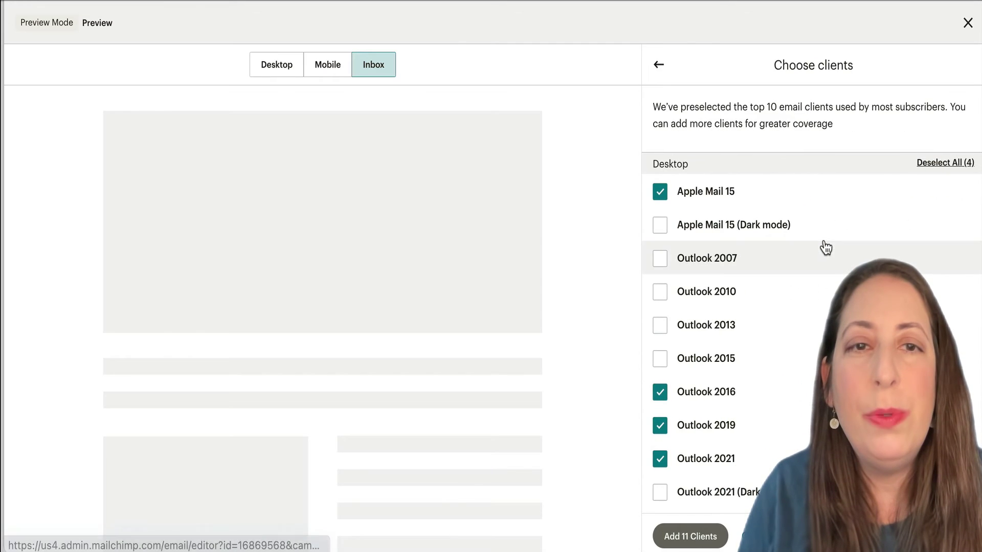
{"action": "left_click", "coordinate": [659, 69]}
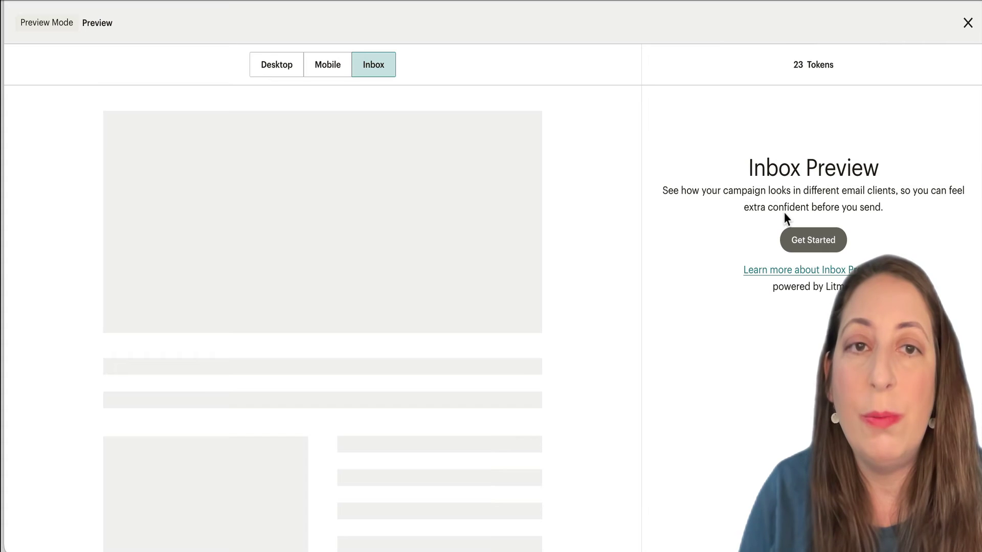
{"action": "left_click", "coordinate": [800, 243]}
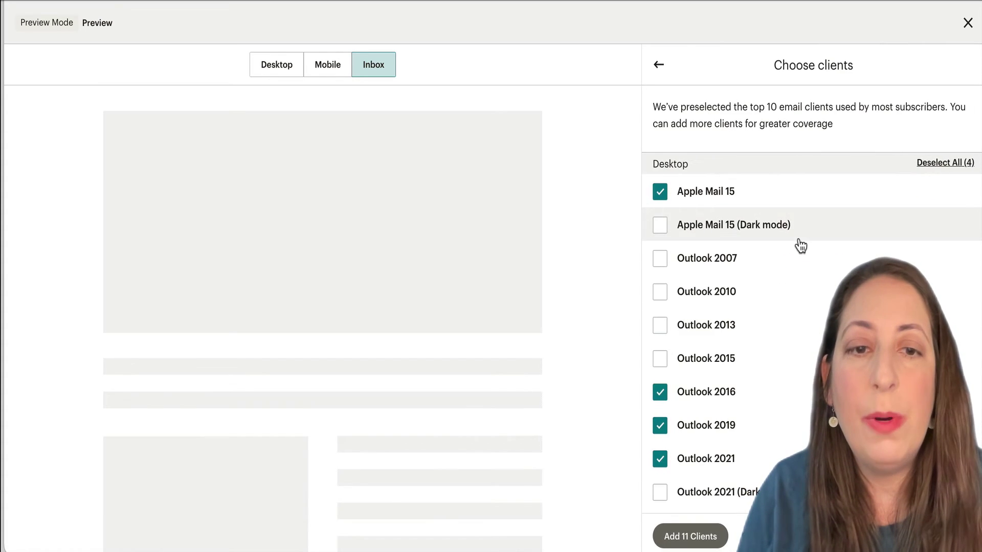
Step: Deselect all desktop, mobile and web-based clients, then tick only Outlook 2016 and Outlook 2019
{"action": "left_click", "coordinate": [935, 163]}
{"action": "scroll", "coordinate": [943, 167], "scroll_direction": "down", "scroll_amount": 10}
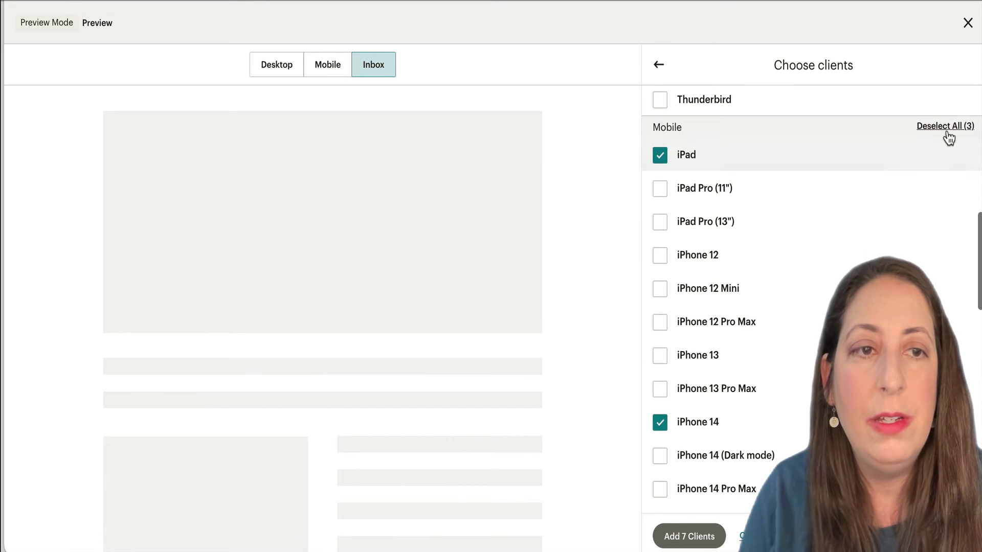
{"action": "left_click", "coordinate": [946, 128]}
{"action": "scroll", "coordinate": [946, 132], "scroll_direction": "down", "scroll_amount": 10}
{"action": "scroll", "coordinate": [947, 132], "scroll_direction": "up", "scroll_amount": 4}
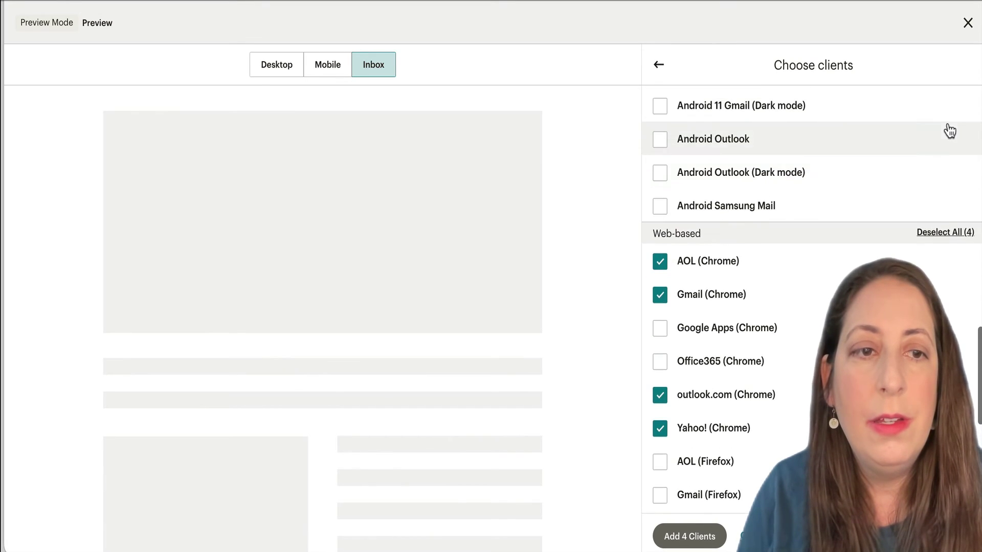
{"action": "left_click", "coordinate": [953, 233]}
{"action": "scroll", "coordinate": [942, 252], "scroll_direction": "down", "scroll_amount": 6}
{"action": "scroll", "coordinate": [944, 251], "scroll_direction": "up", "scroll_amount": 10}
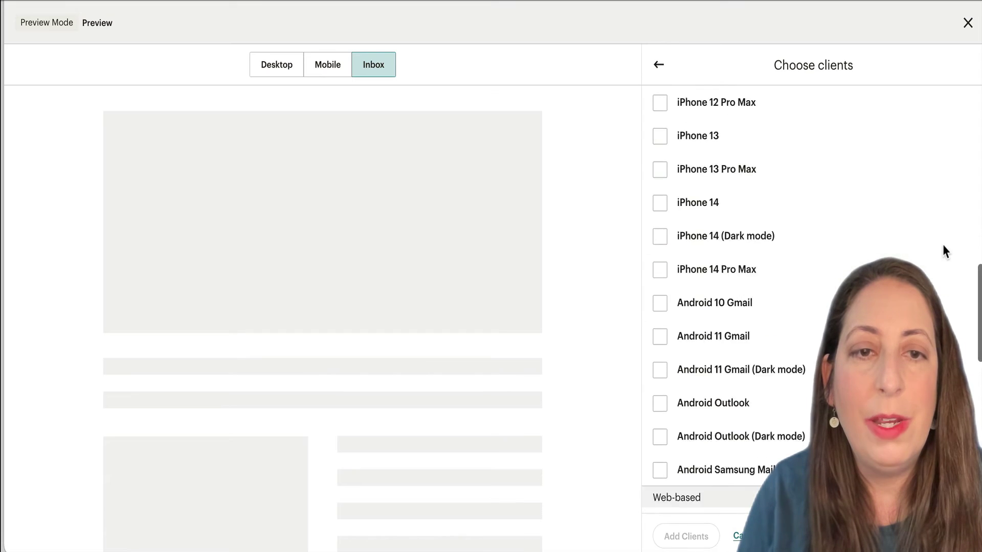
{"action": "scroll", "coordinate": [941, 252], "scroll_direction": "up", "scroll_amount": 10}
{"action": "scroll", "coordinate": [897, 256], "scroll_direction": "down", "scroll_amount": 1}
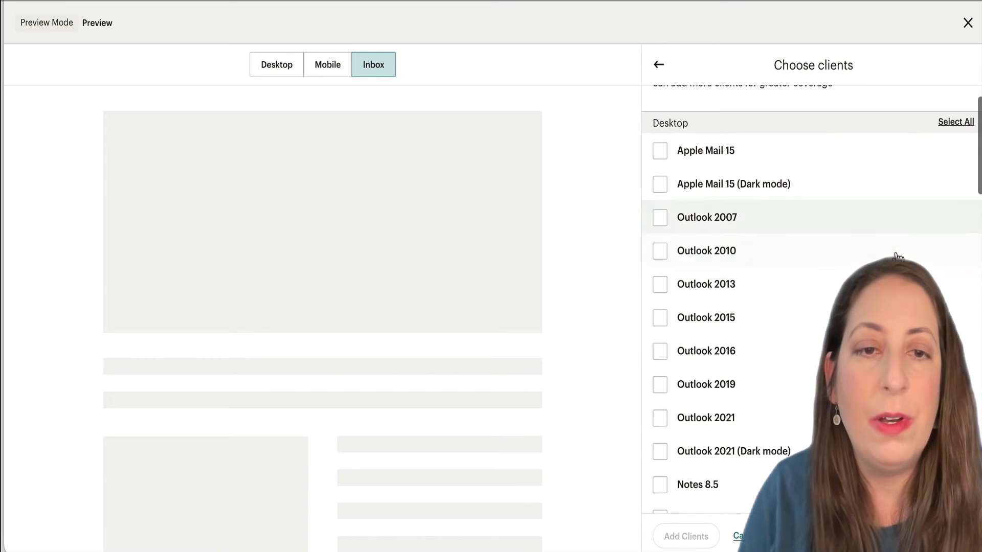
{"action": "scroll", "coordinate": [899, 256], "scroll_direction": "down", "scroll_amount": 3}
{"action": "left_click", "coordinate": [661, 240]}
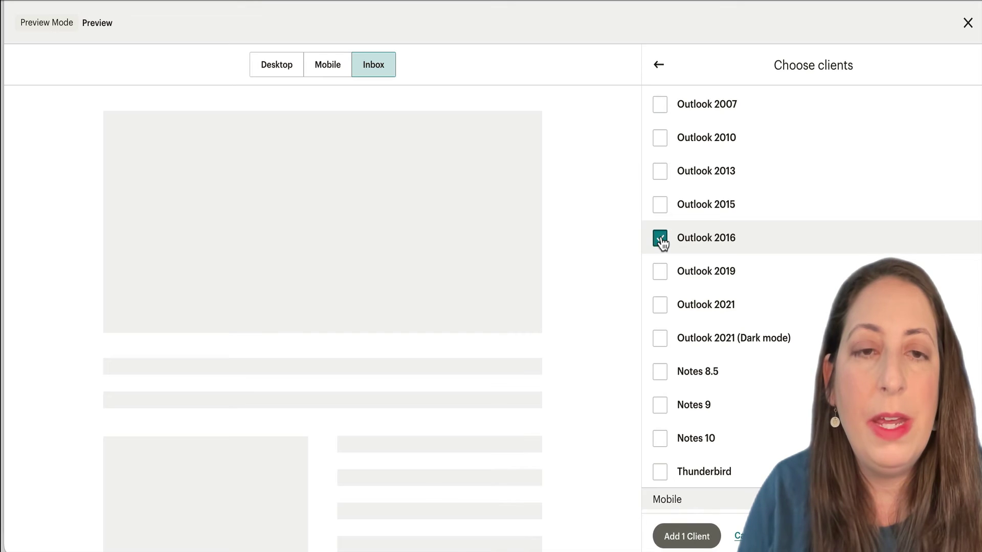
{"action": "left_click", "coordinate": [660, 273]}
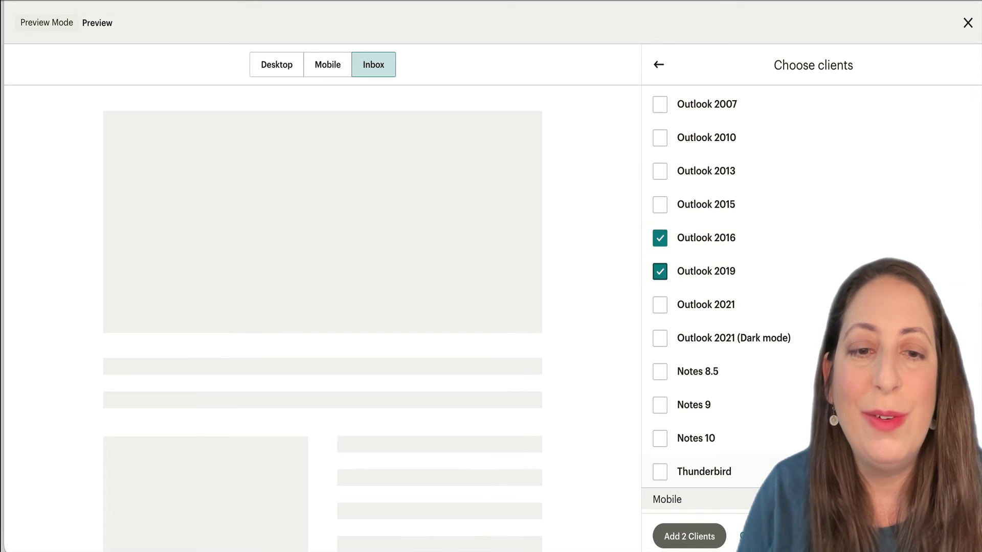
Step: Generate the two Outlook previews and scroll the Outlook 2016 rendering down to the footer
{"action": "left_click", "coordinate": [689, 536]}
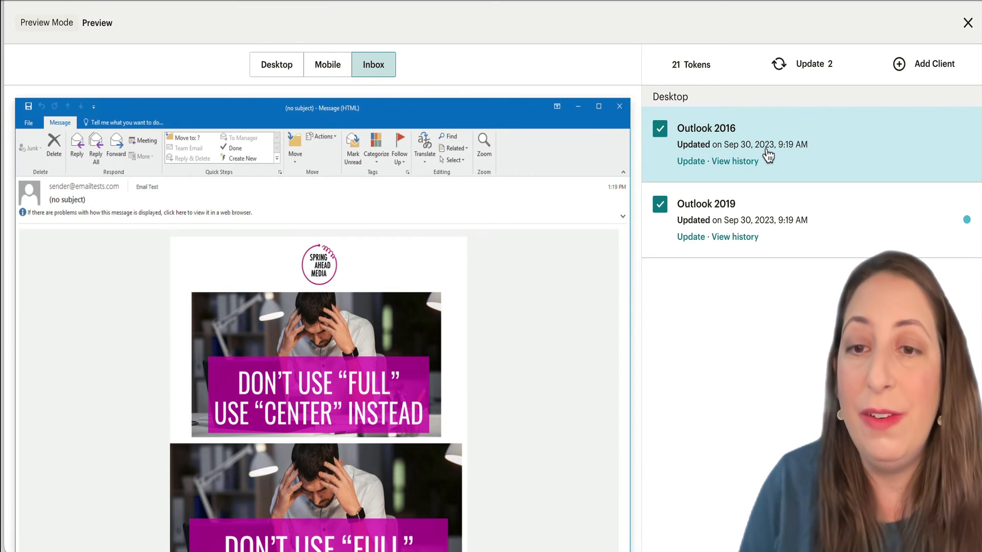
{"action": "scroll", "coordinate": [367, 235], "scroll_direction": "down", "scroll_amount": 5}
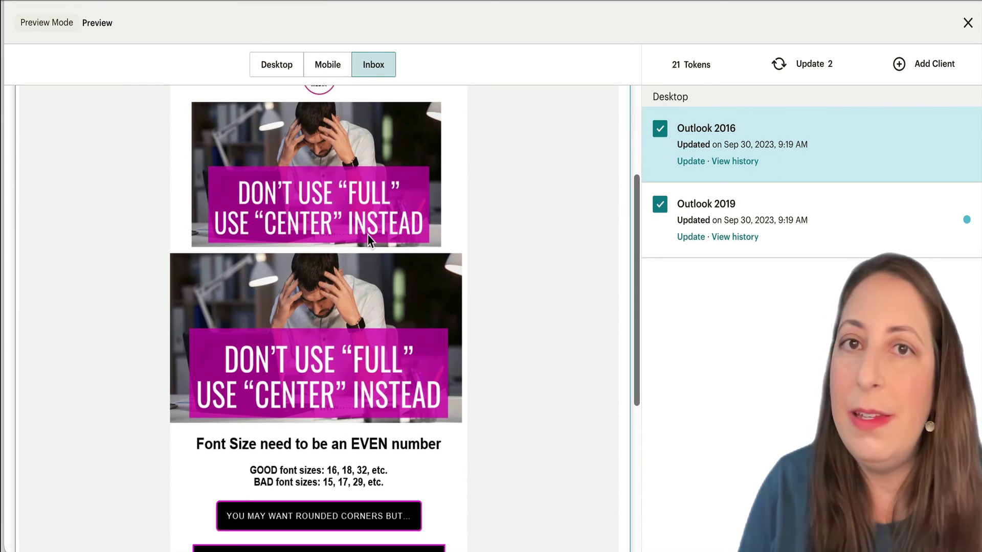
{"action": "scroll", "coordinate": [367, 235], "scroll_direction": "down", "scroll_amount": 3}
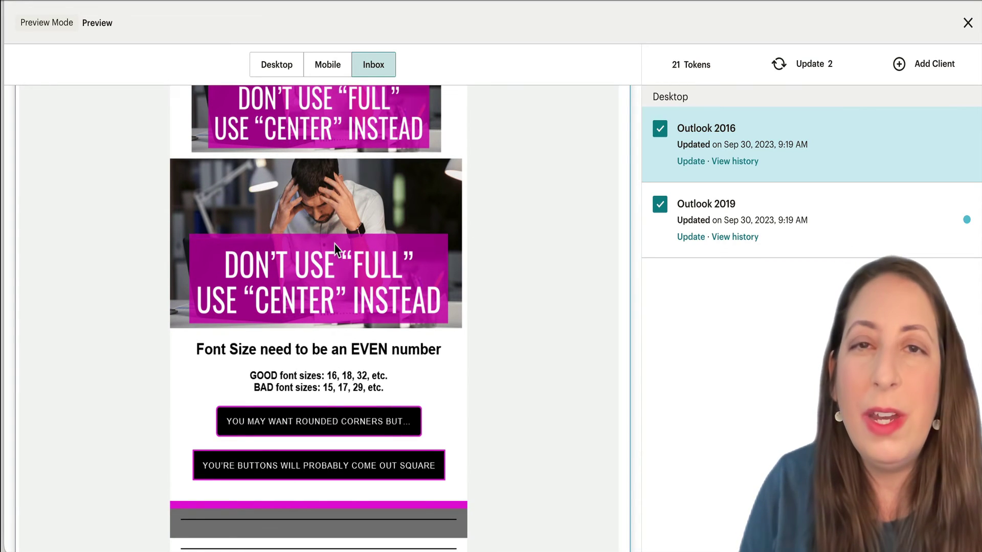
{"action": "scroll", "coordinate": [335, 244], "scroll_direction": "down", "scroll_amount": 2}
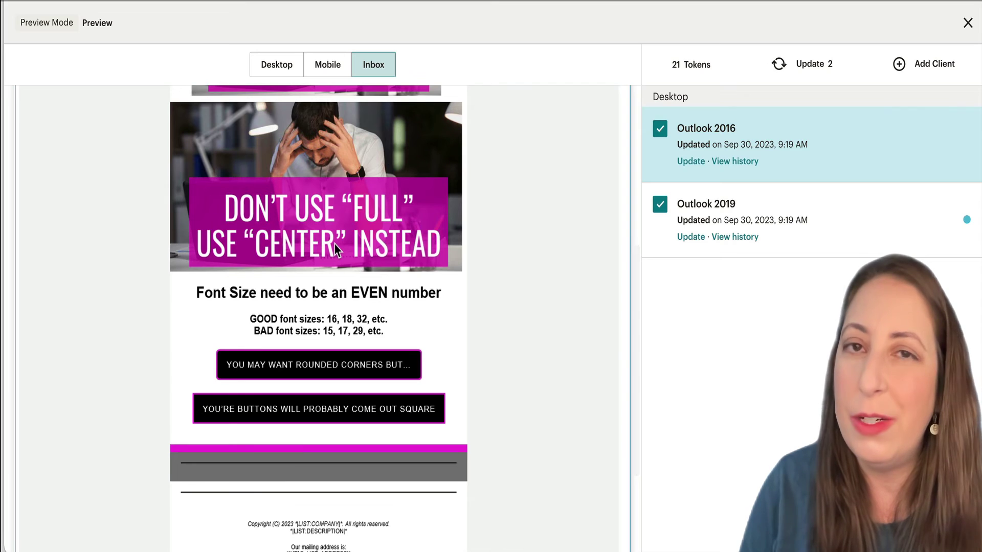
{"action": "scroll", "coordinate": [335, 245], "scroll_direction": "down", "scroll_amount": 3}
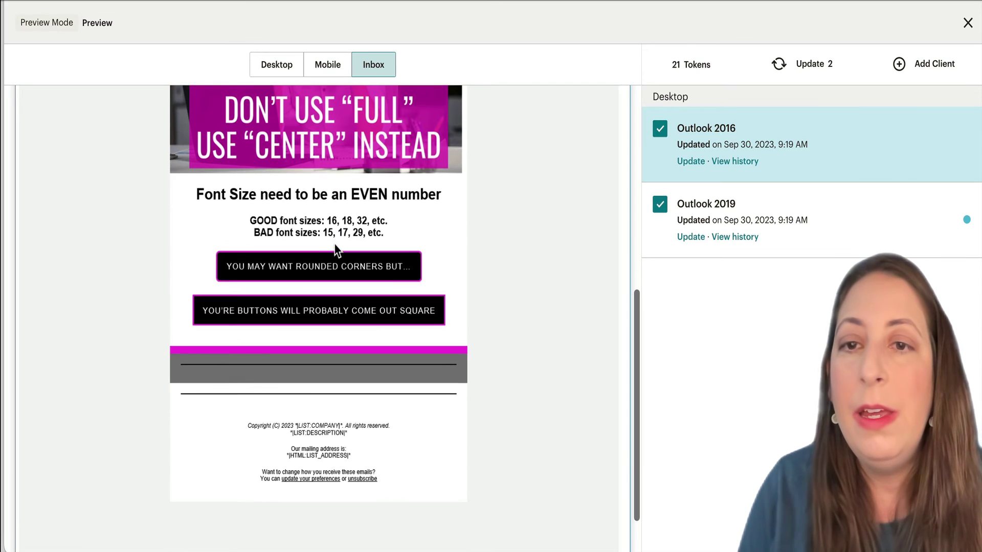
{"action": "scroll", "coordinate": [400, 195], "scroll_direction": "down", "scroll_amount": 1}
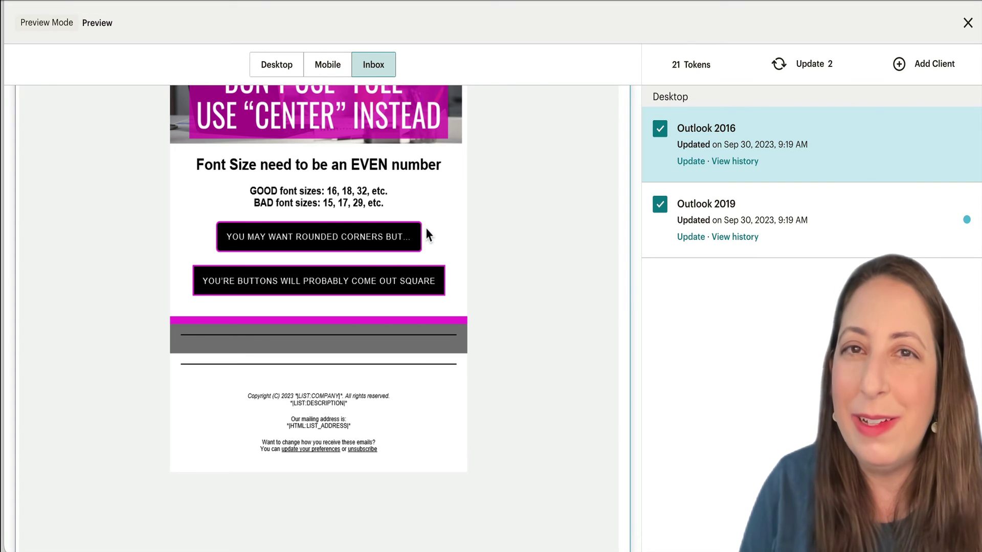
{"action": "scroll", "coordinate": [426, 233], "scroll_direction": "down", "scroll_amount": 1}
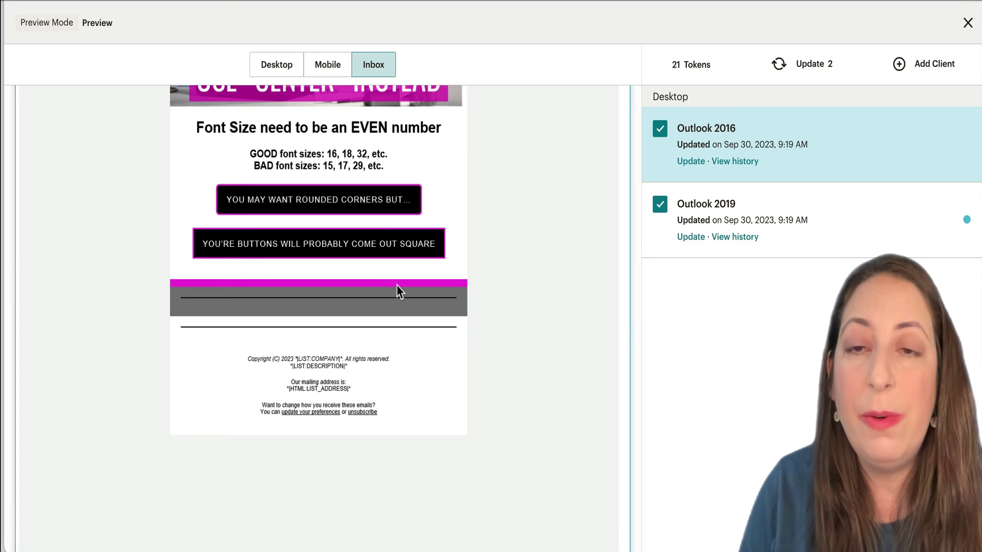
Step: Switch to the Outlook 2019 preview and scroll through it from the banners to the footer
{"action": "left_click", "coordinate": [824, 156]}
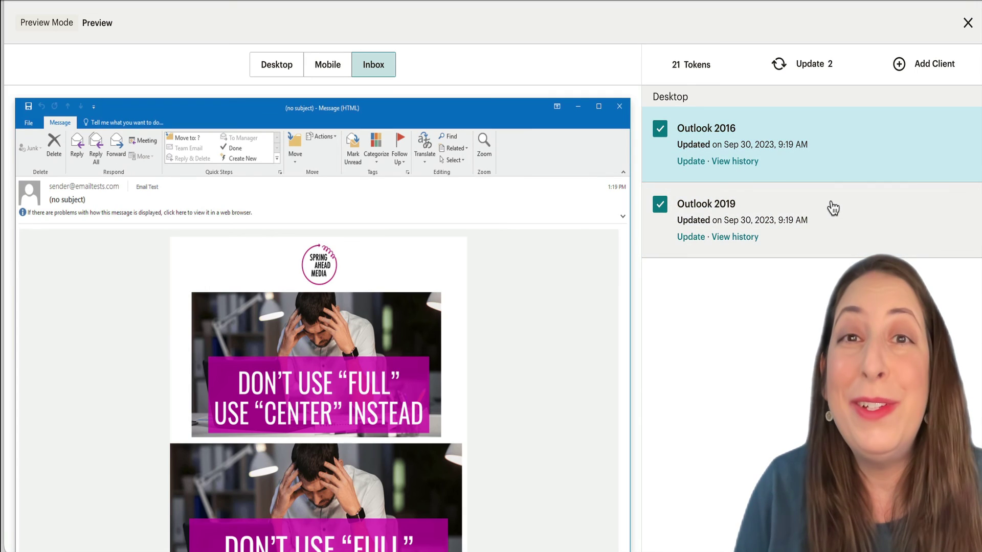
{"action": "left_click", "coordinate": [832, 207]}
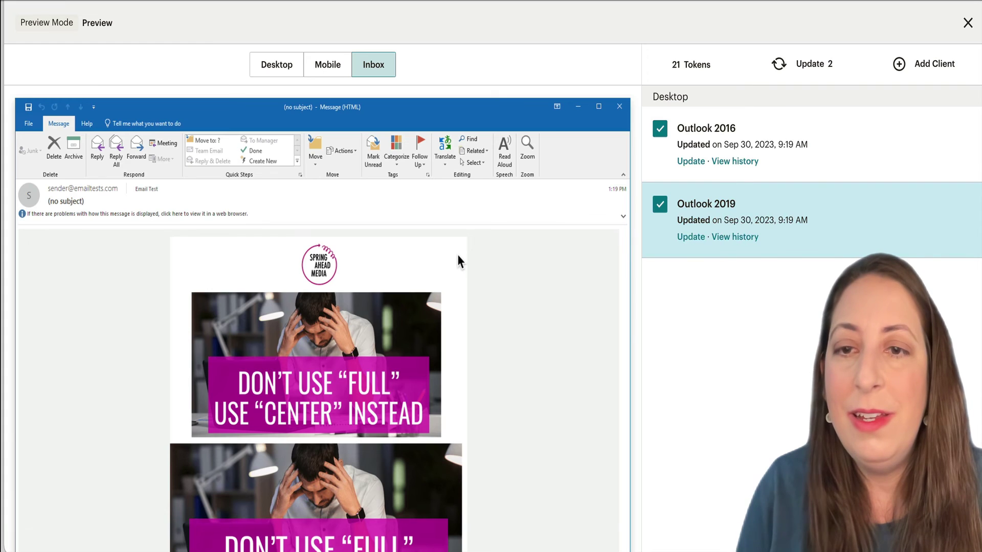
{"action": "scroll", "coordinate": [456, 252], "scroll_direction": "down", "scroll_amount": 6}
{"action": "scroll", "coordinate": [456, 254], "scroll_direction": "down", "scroll_amount": 4}
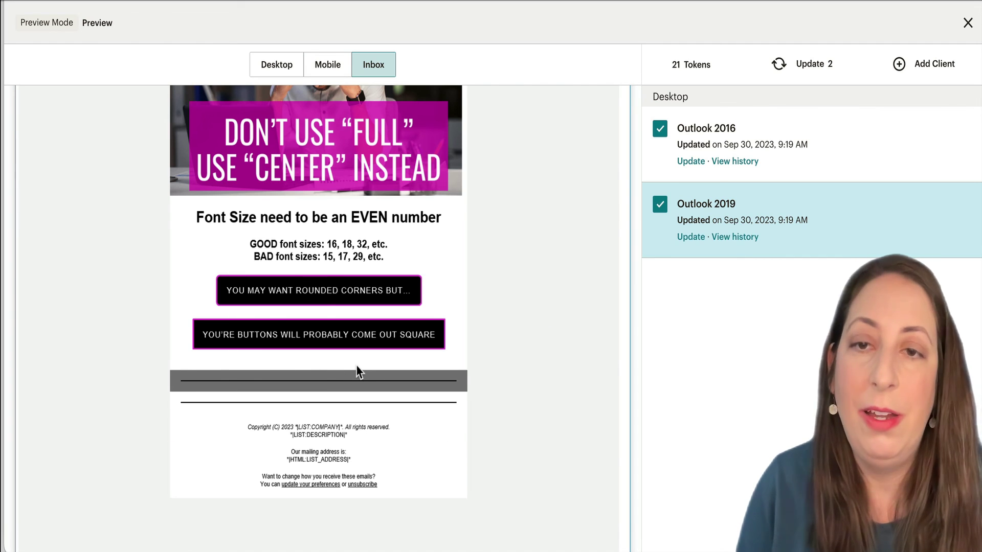
{"action": "scroll", "coordinate": [547, 330], "scroll_direction": "up", "scroll_amount": 3}
{"action": "scroll", "coordinate": [547, 330], "scroll_direction": "down", "scroll_amount": 4}
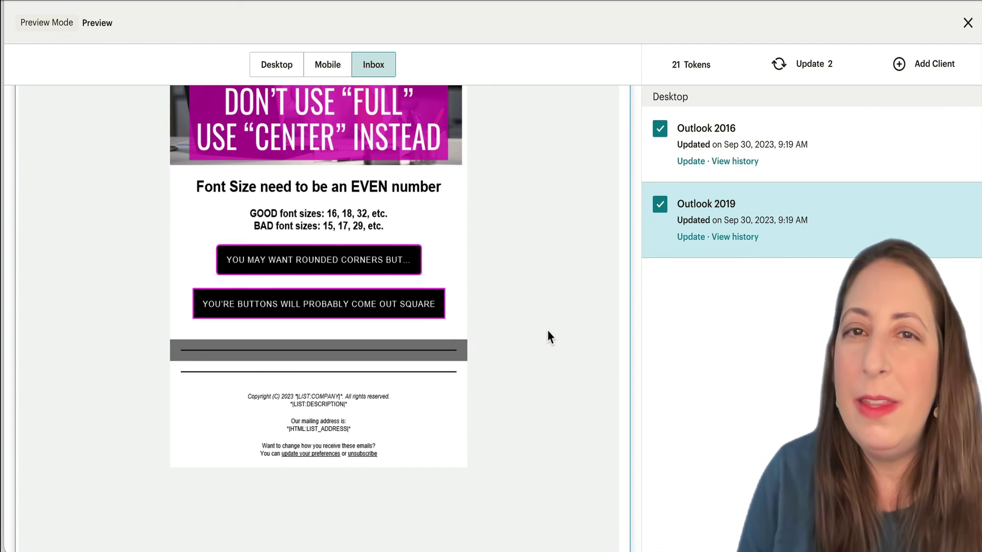
{"action": "scroll", "coordinate": [547, 330], "scroll_direction": "up", "scroll_amount": 6}
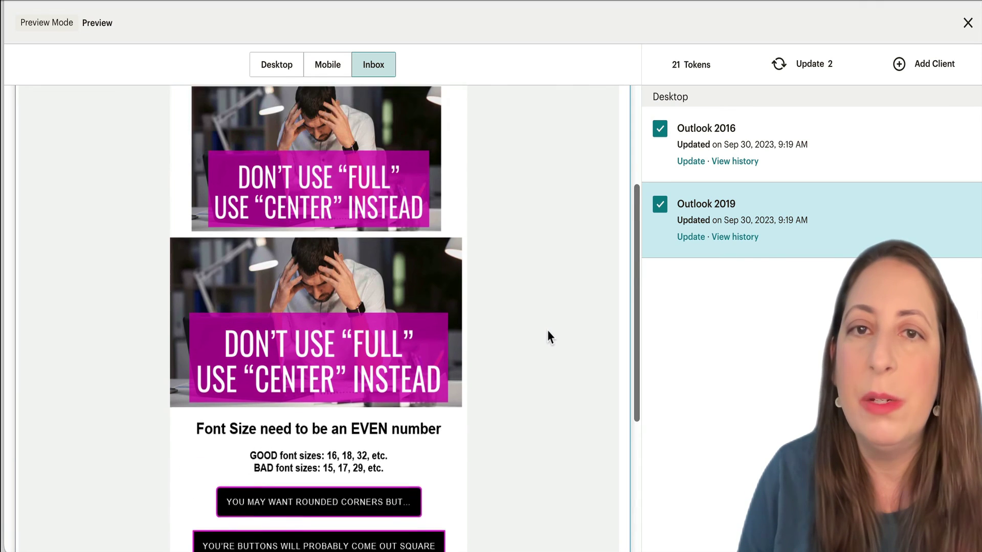
Step: Close Preview Mode to return to the Build editor showing the newsletter
{"action": "left_click", "coordinate": [969, 27]}
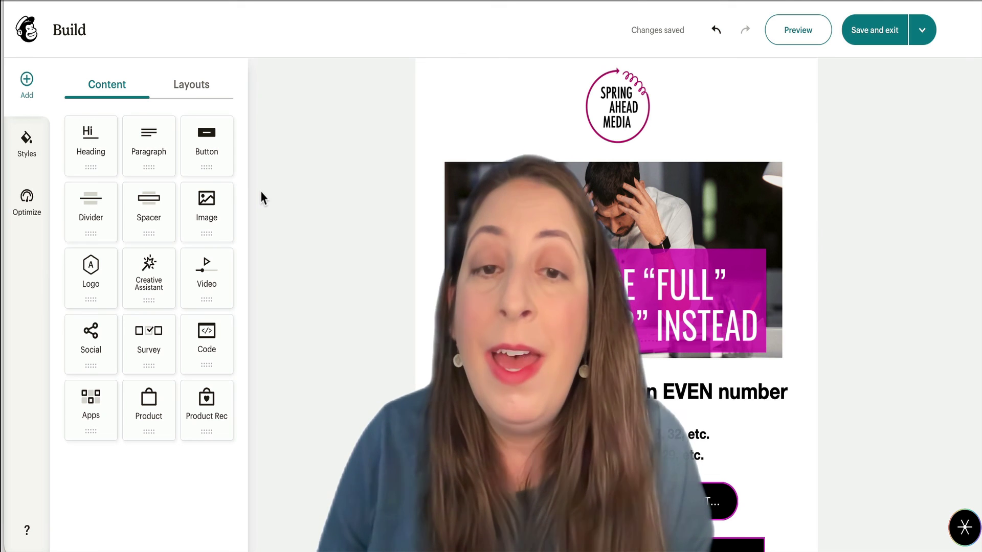
{"action": "scroll", "coordinate": [278, 237], "scroll_direction": "down", "scroll_amount": 8}
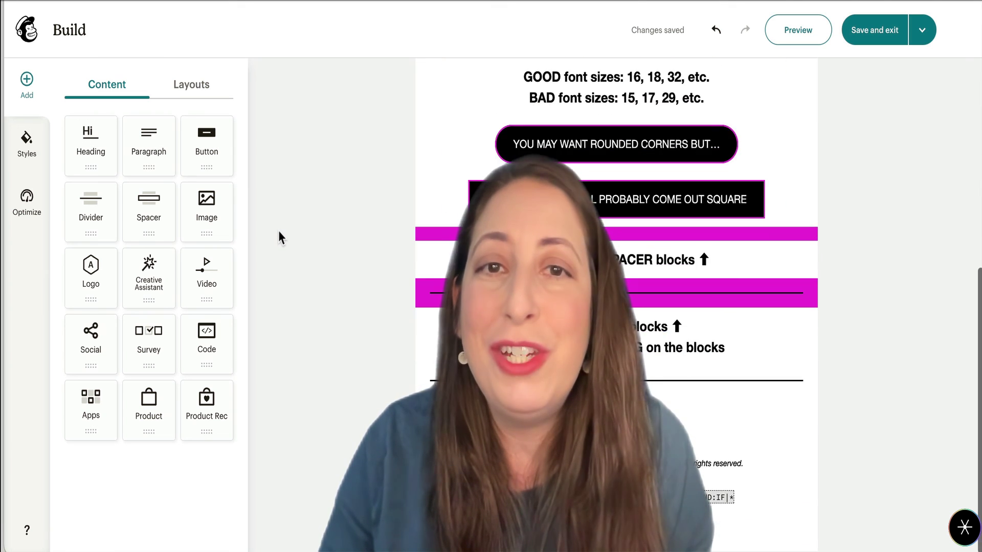
{"action": "scroll", "coordinate": [278, 231], "scroll_direction": "up", "scroll_amount": 8}
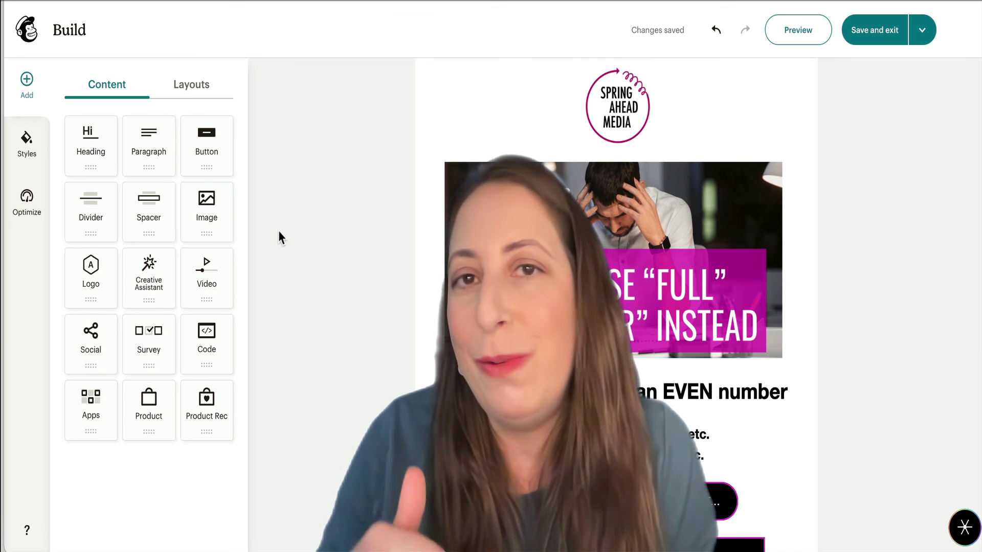